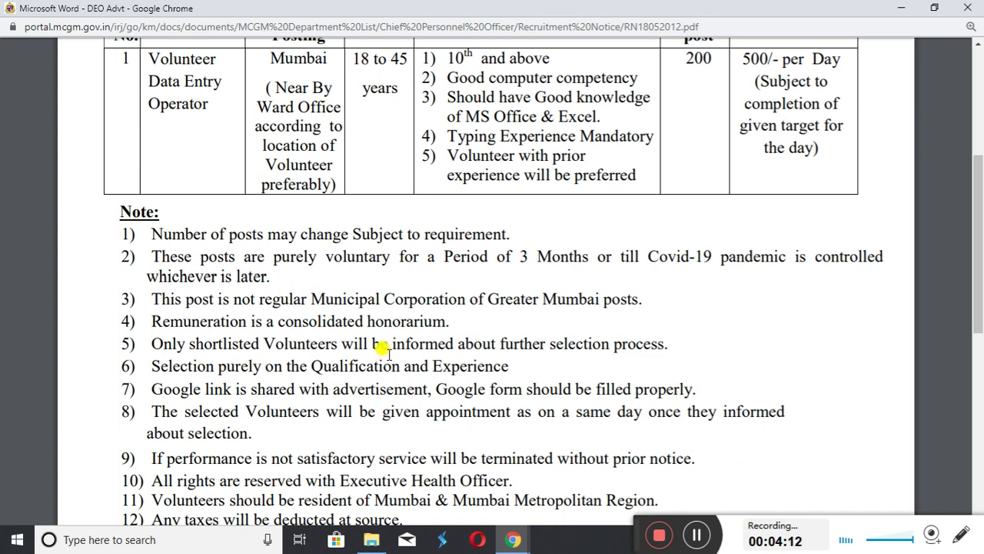
pyautogui.scroll(-1, 382, 348)
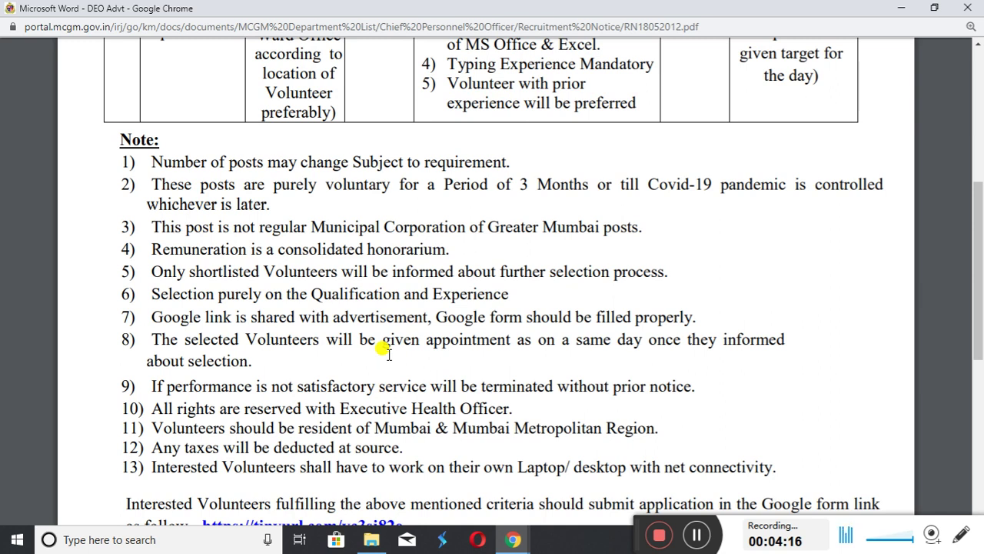
pyautogui.scroll(-2, 388, 352)
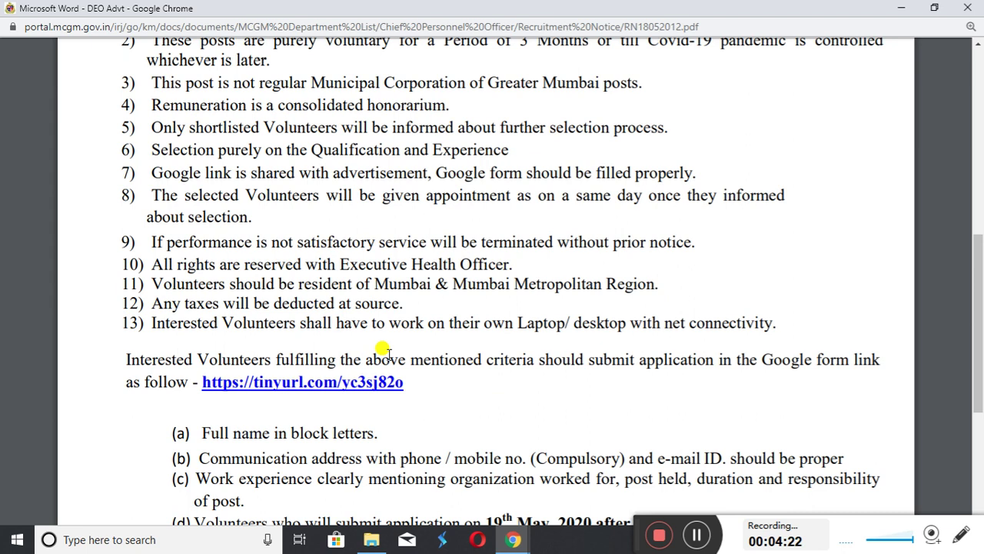
pyautogui.scroll(-1, 388, 352)
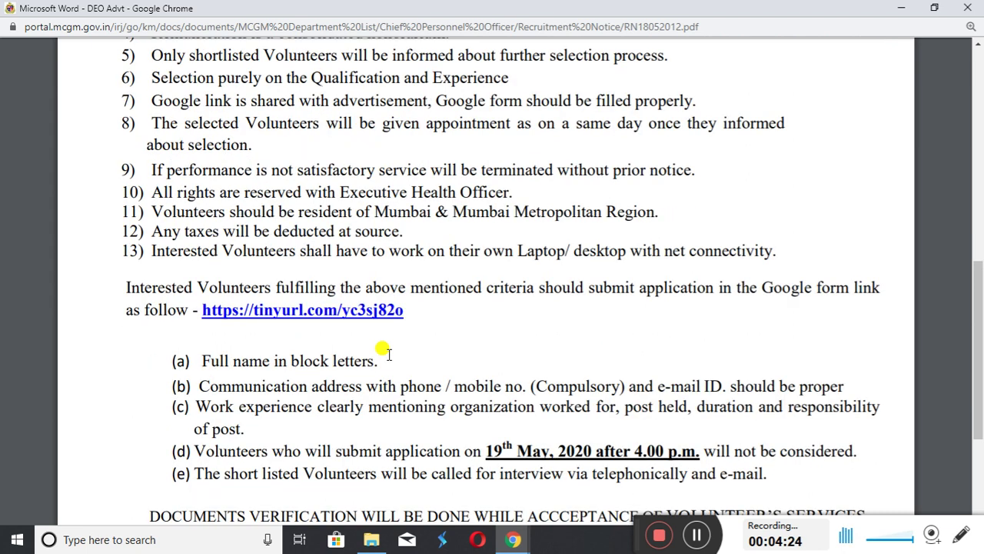
pyautogui.scroll(-1, 388, 354)
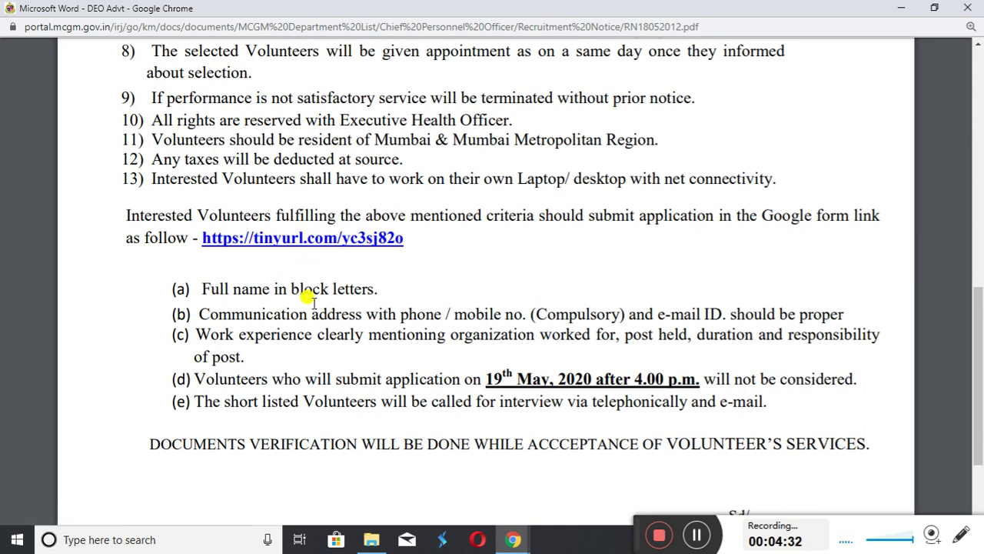
pyautogui.rightClick(315, 239)
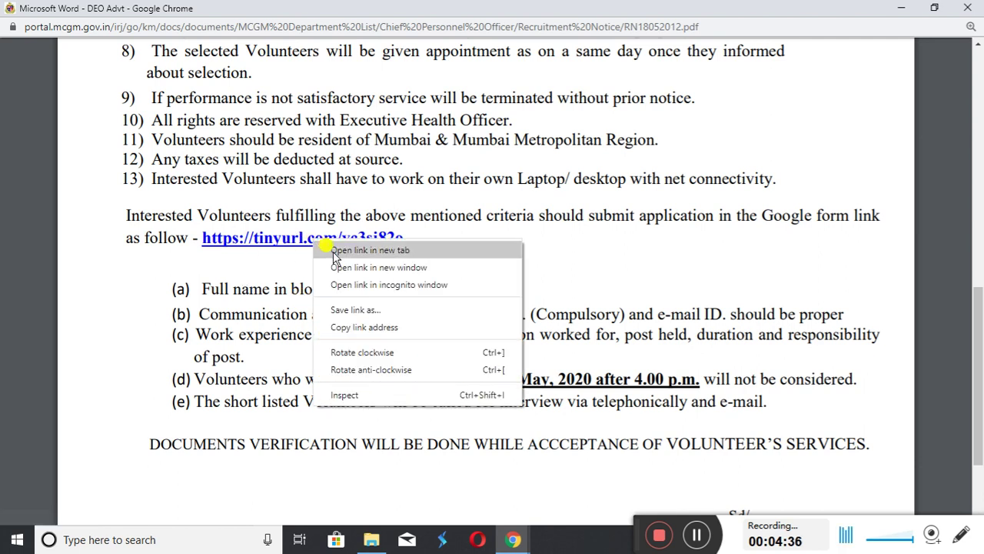
pyautogui.click(332, 253)
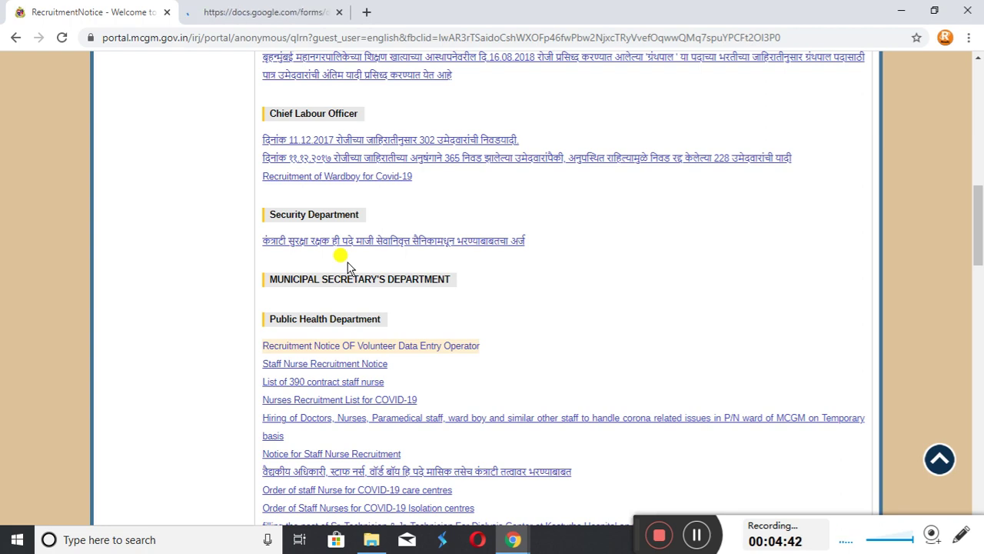
pyautogui.click(275, 11)
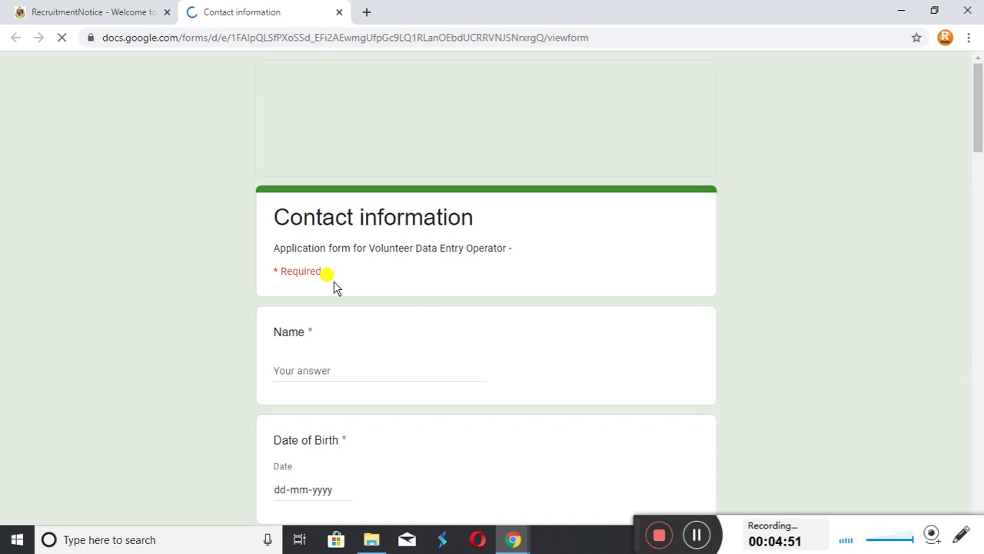
# Look over the Volunteer Data Entry Operator form's Name and Date of Birth questions, including the date picker, without entering anything
pyautogui.scroll(-1, 465, 325)
pyautogui.scroll(-4, 466, 326)
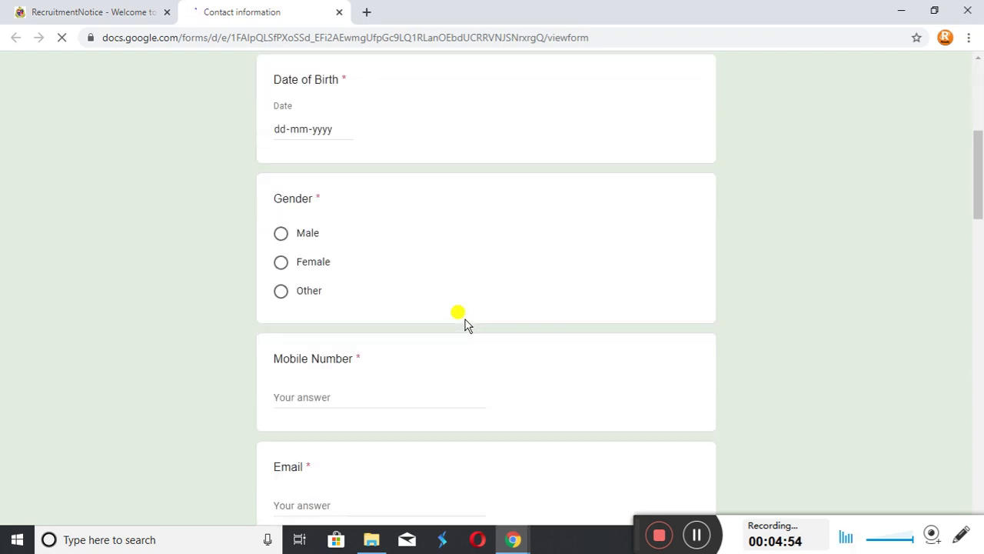
pyautogui.scroll(5, 466, 325)
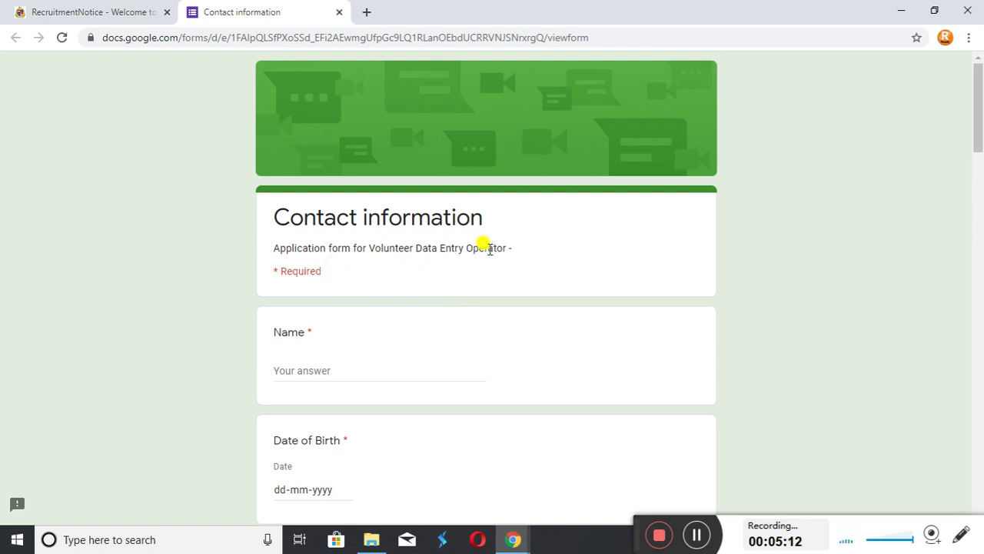
pyautogui.scroll(-1, 479, 248)
pyautogui.click(326, 301)
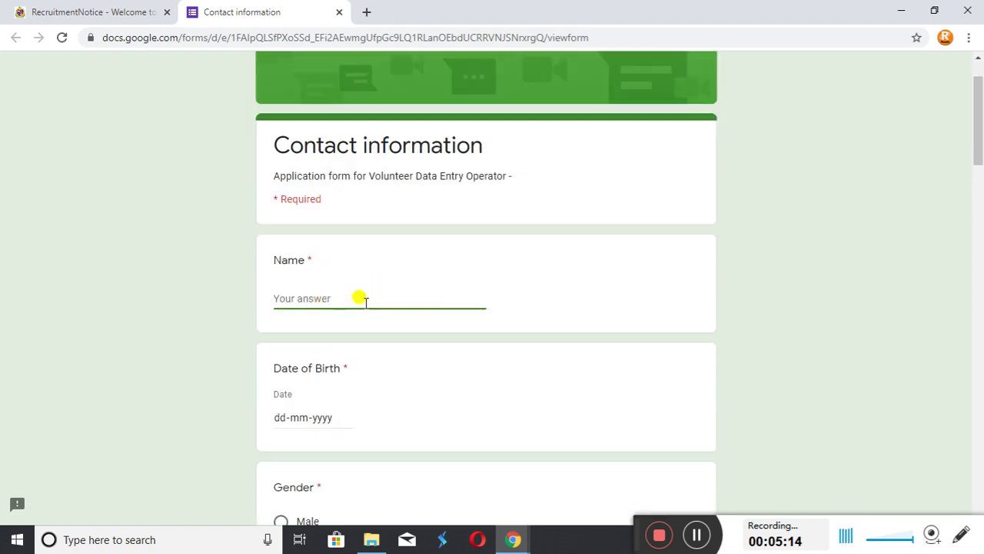
pyautogui.scroll(-3, 361, 299)
pyautogui.click(301, 206)
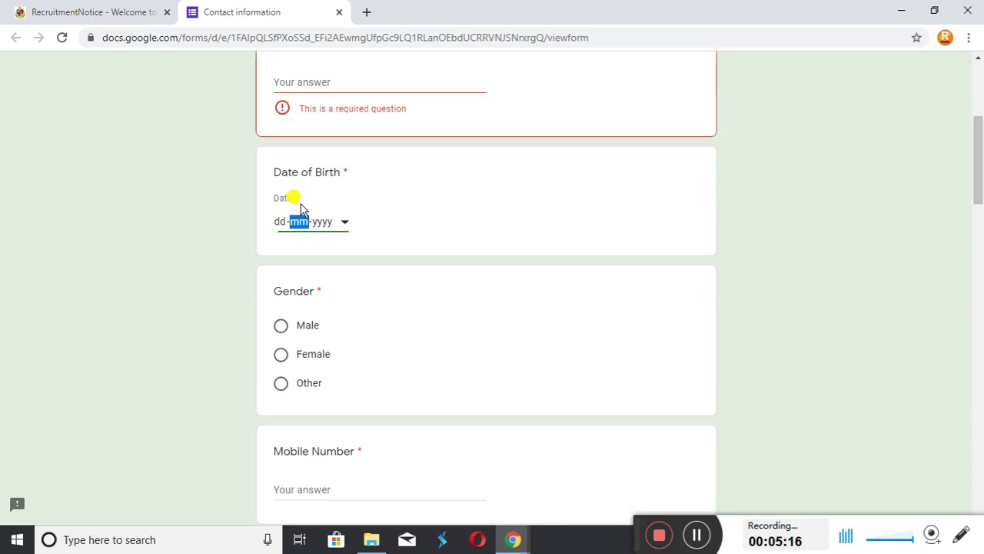
pyautogui.click(344, 221)
pyautogui.click(345, 222)
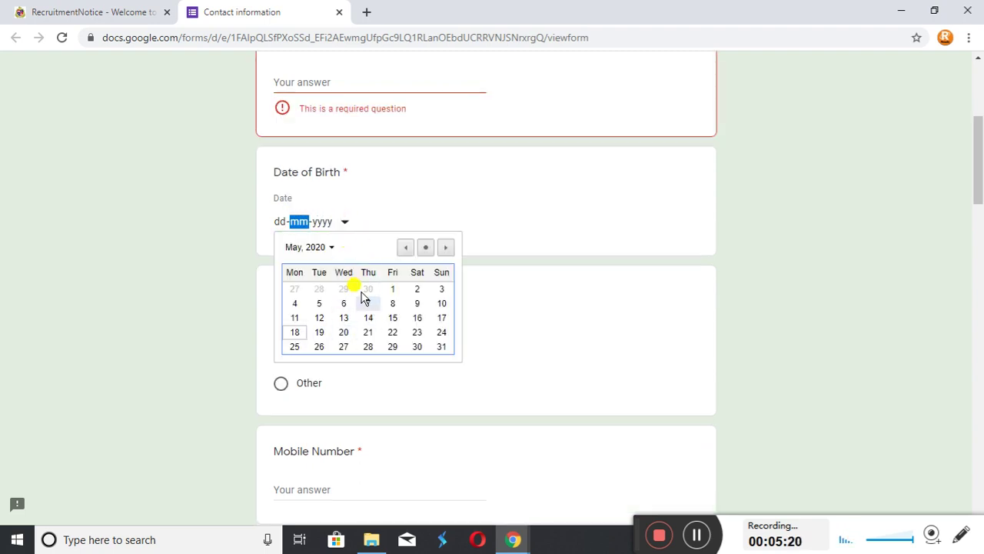
pyautogui.click(470, 200)
# Try the Male and Female options for Gender and settle on Other
pyautogui.scroll(-2, 444, 217)
pyautogui.click(286, 188)
pyautogui.click(286, 212)
pyautogui.click(280, 243)
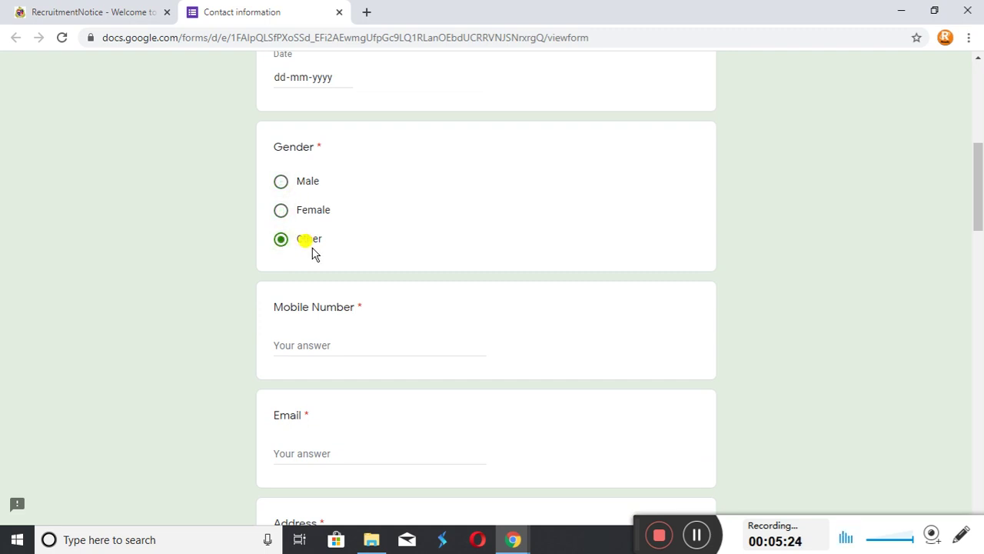
# Inspect the Mobile Number, Email and Address questions, leaving their answers blank
pyautogui.scroll(-1, 442, 254)
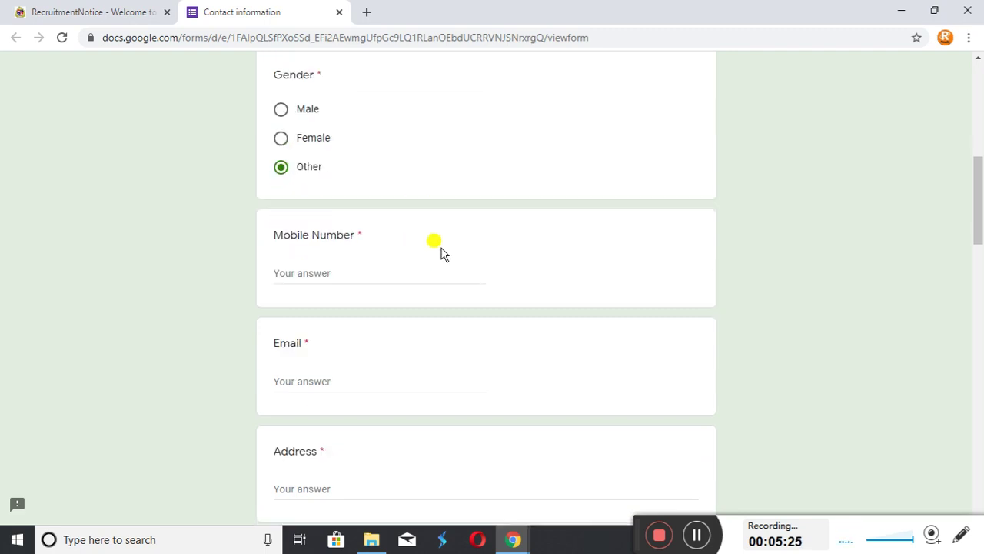
pyautogui.click(367, 274)
pyautogui.click(548, 261)
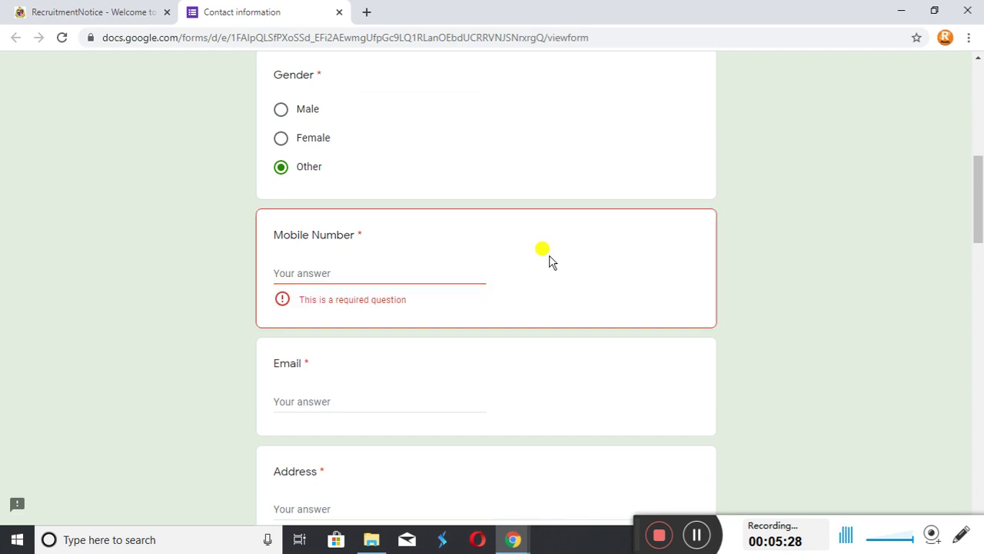
pyautogui.scroll(-2, 548, 261)
pyautogui.click(330, 253)
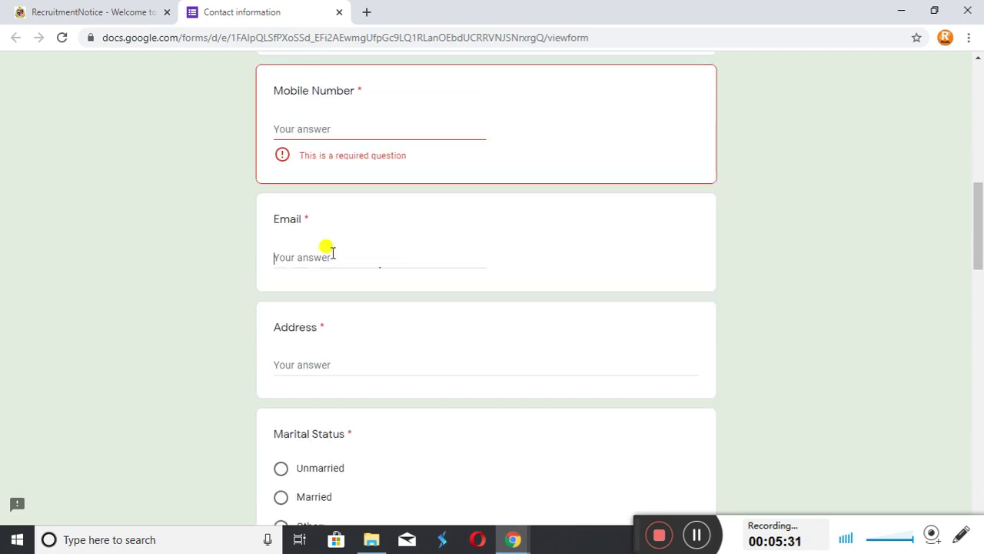
pyautogui.click(337, 361)
# Set Marital Status to Unmarried
pyautogui.scroll(-4, 340, 345)
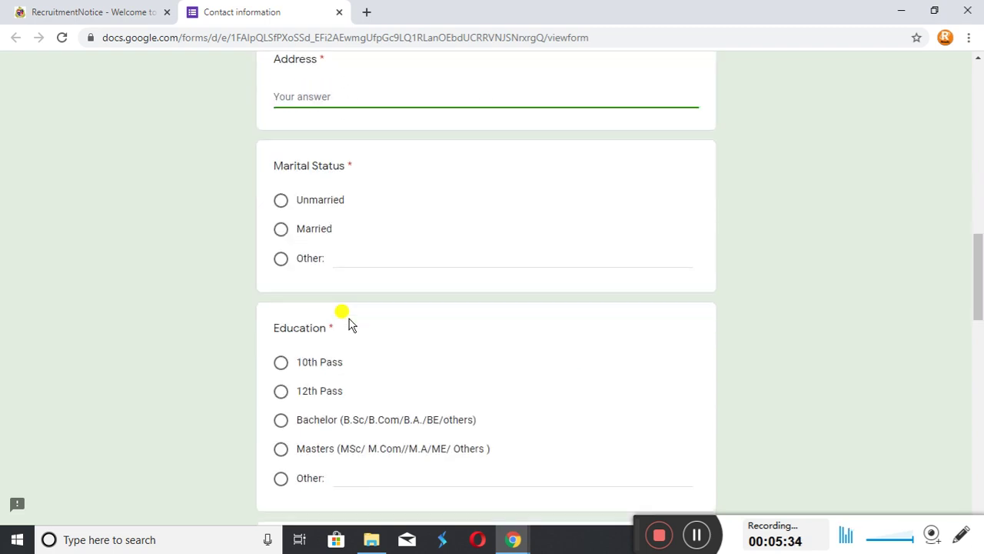
pyautogui.click(280, 206)
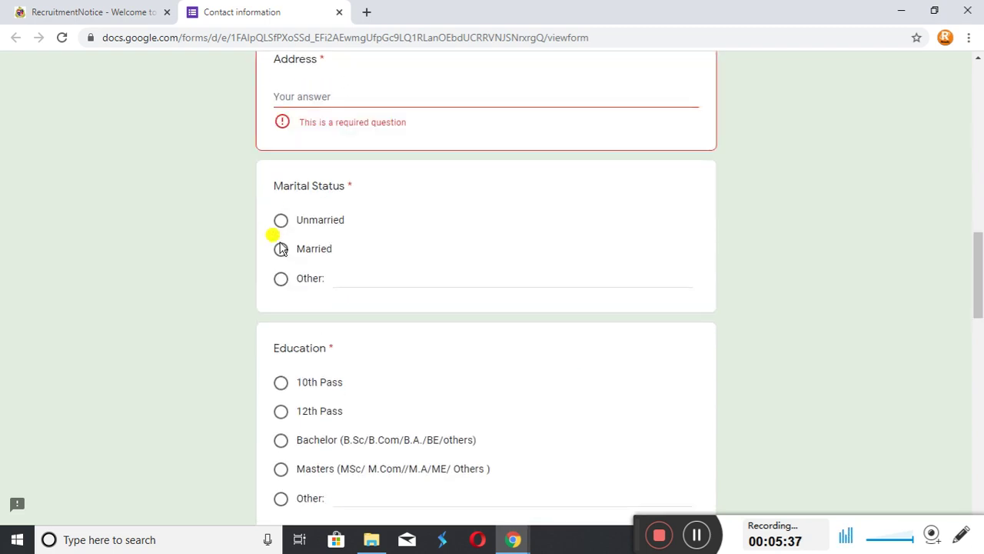
pyautogui.click(280, 248)
pyautogui.click(281, 220)
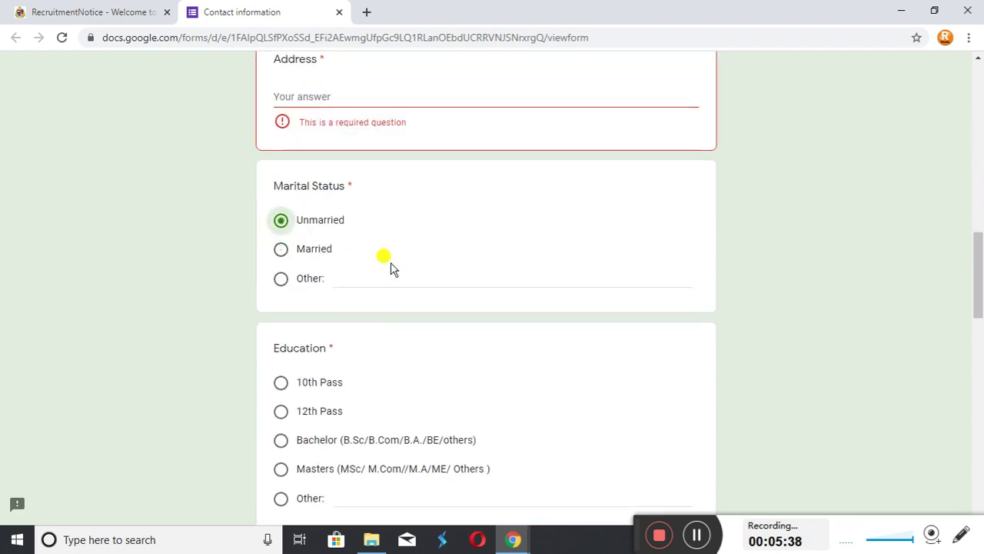
# Leave Education unanswered and mark Read, Write and Speak for both English and Marathi in the language proficiency grid
pyautogui.scroll(-1, 390, 269)
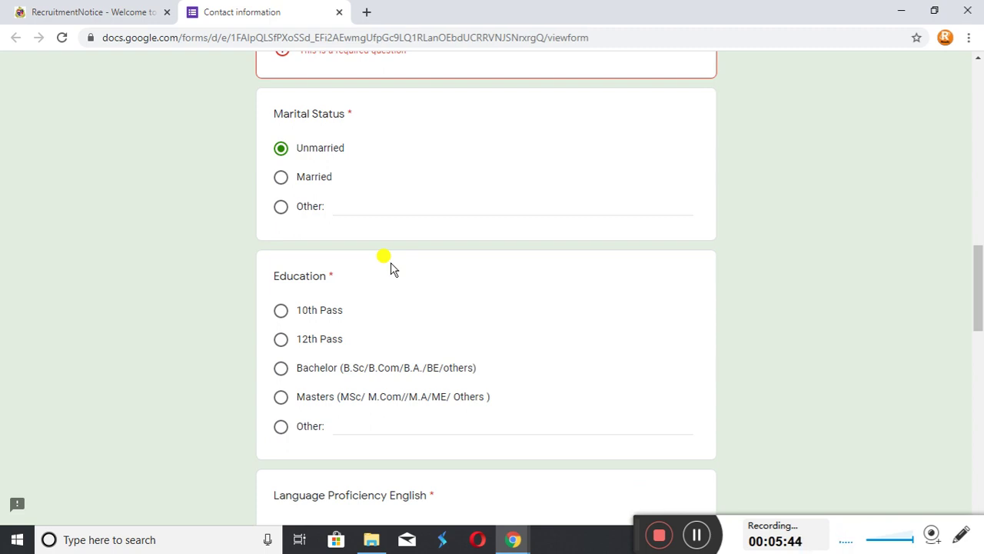
pyautogui.scroll(-1, 390, 269)
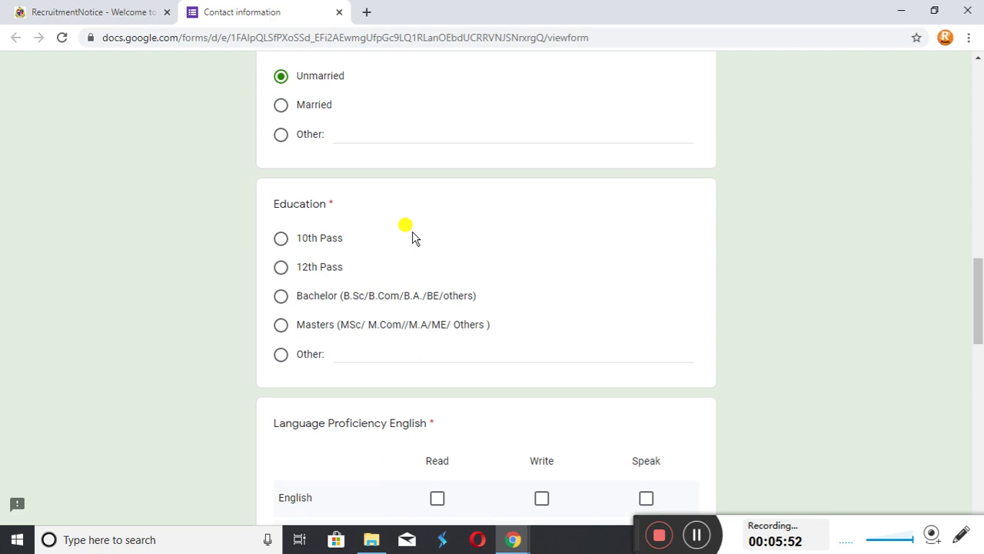
pyautogui.scroll(-2, 476, 285)
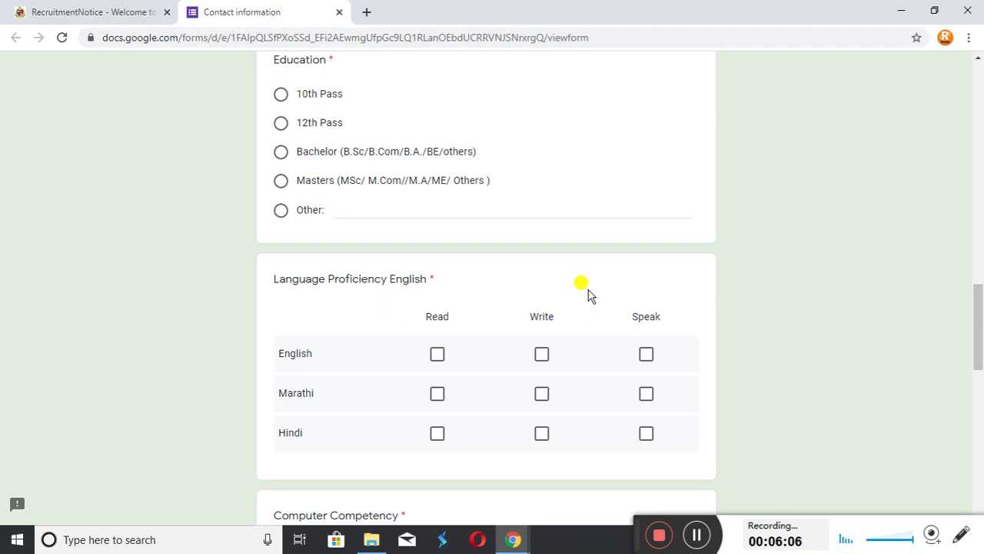
pyautogui.click(437, 354)
pyautogui.click(540, 357)
pyautogui.click(646, 355)
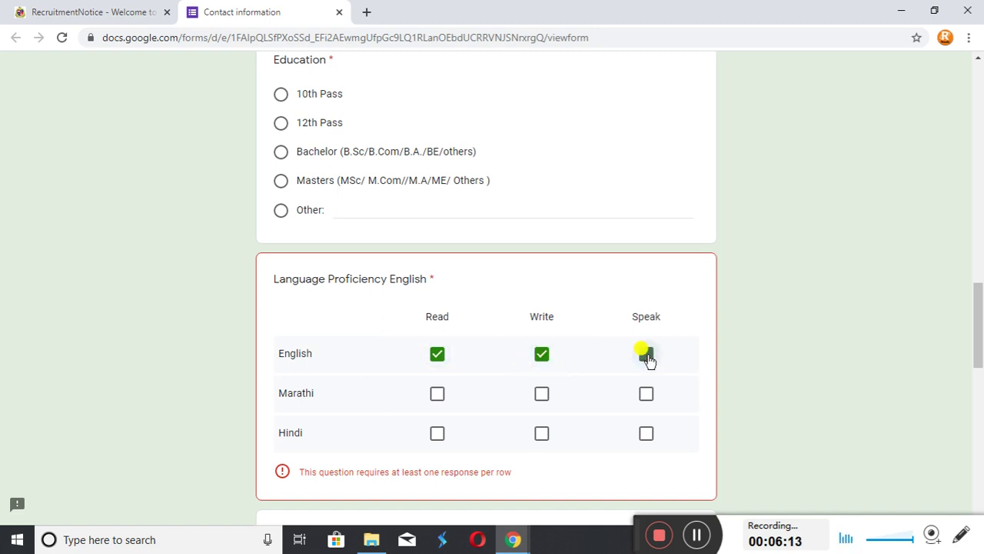
pyautogui.click(435, 406)
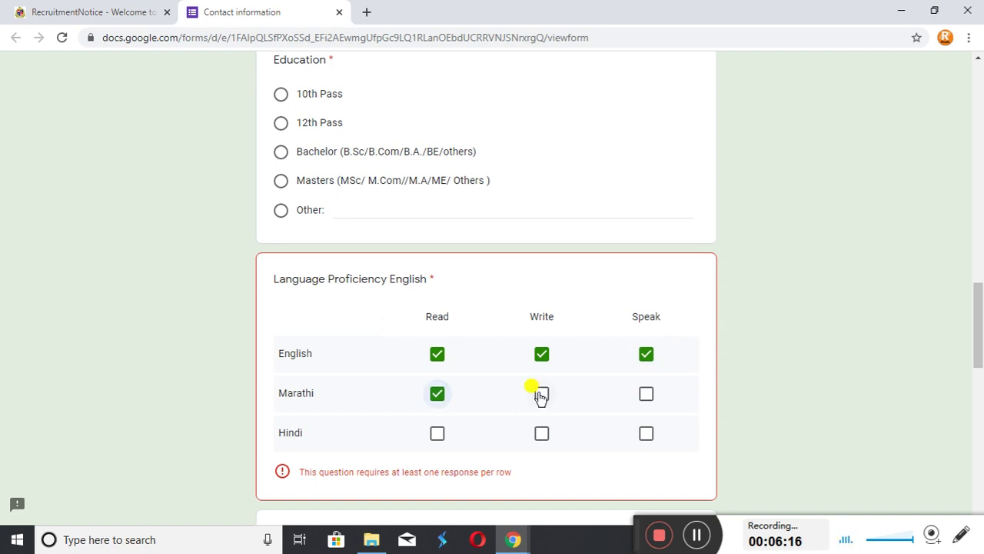
pyautogui.click(648, 395)
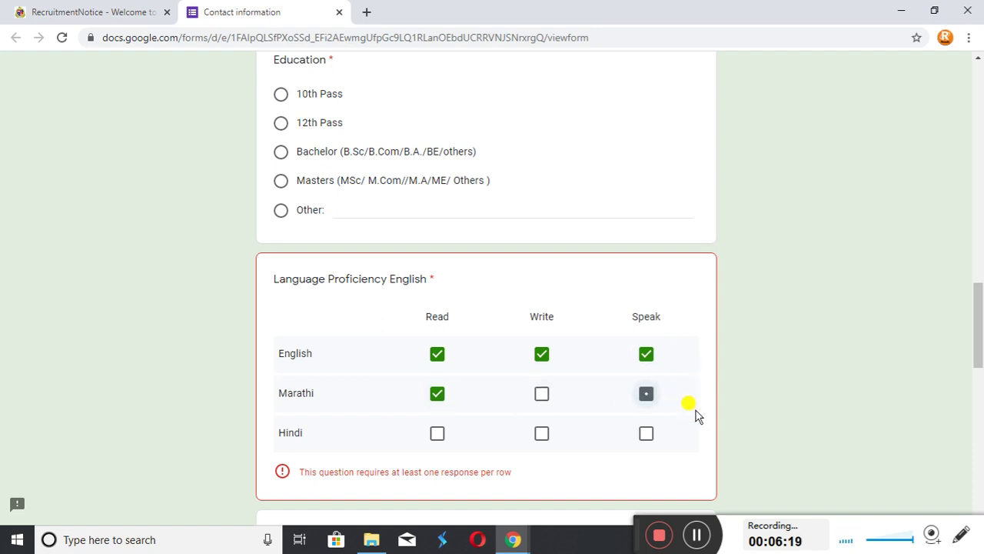
pyautogui.click(542, 395)
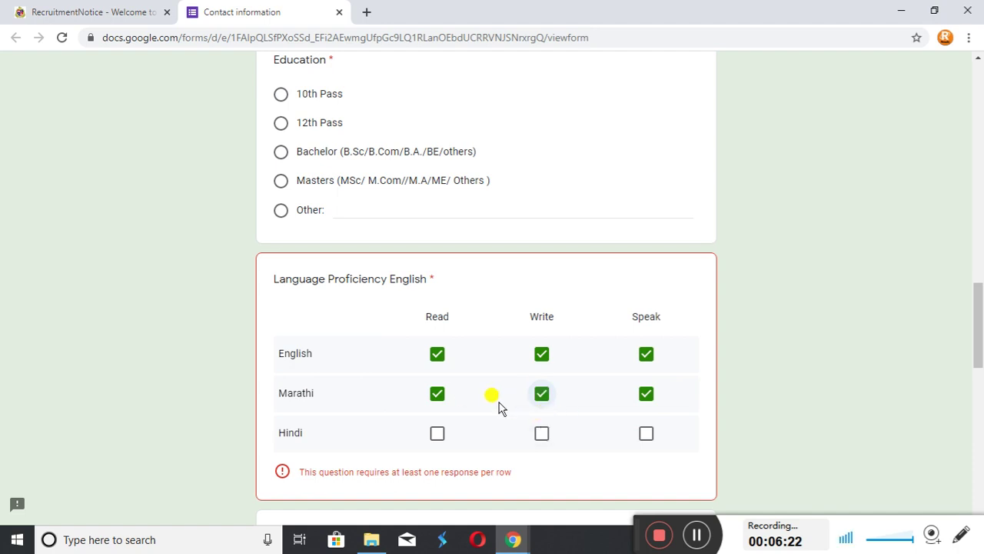
# Tick Read, Write and Speak in the Hindi row of the language proficiency grid and clear all three again
pyautogui.scroll(-2, 573, 396)
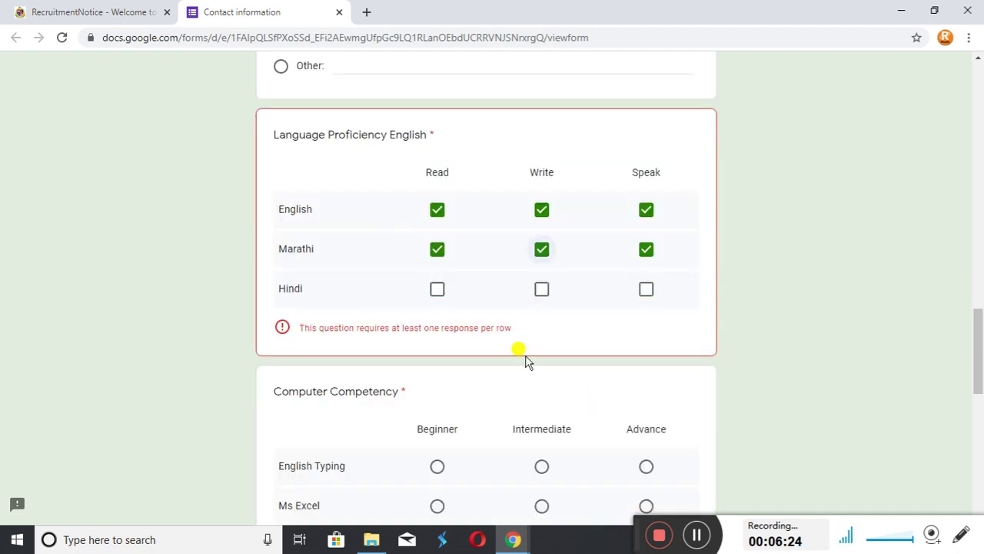
pyautogui.click(435, 291)
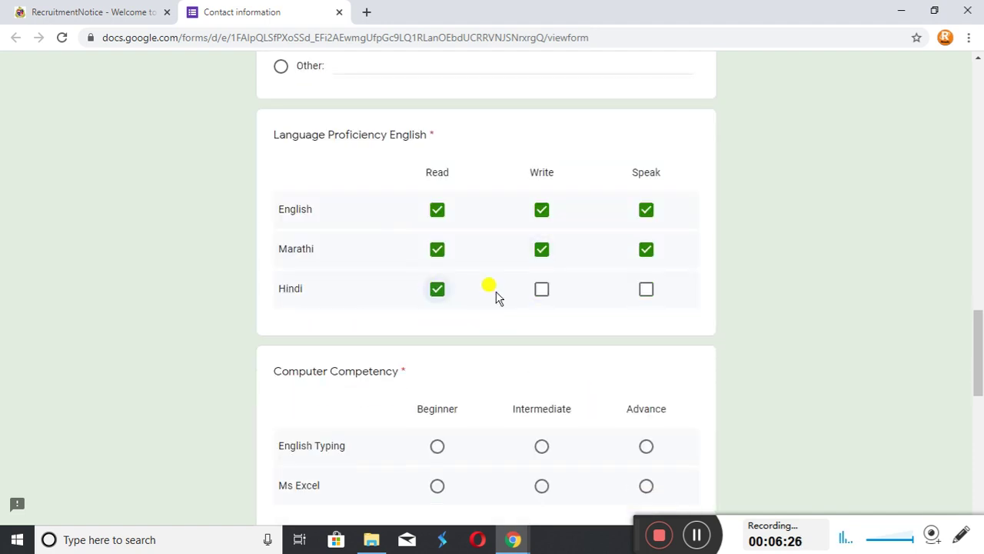
pyautogui.click(542, 295)
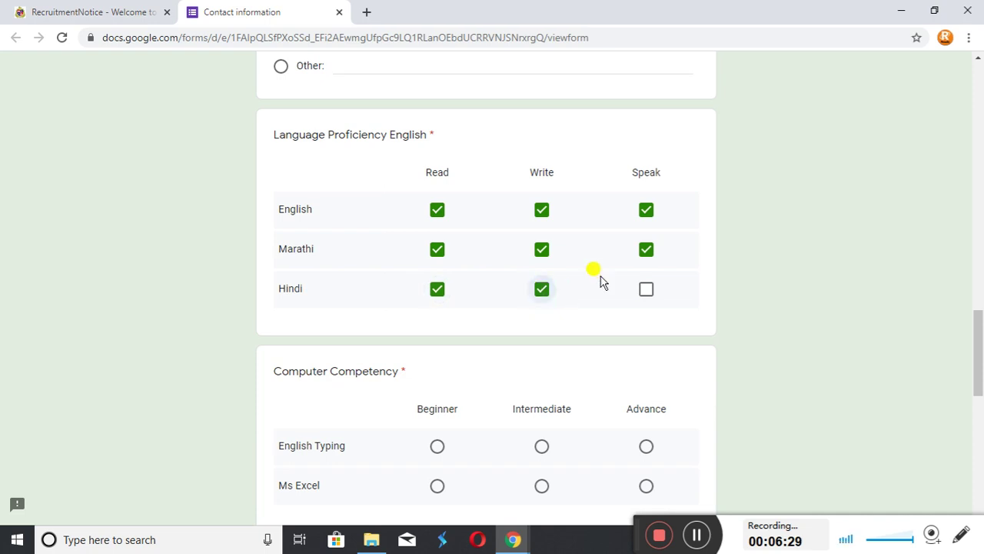
pyautogui.click(644, 292)
pyautogui.click(439, 286)
pyautogui.click(547, 296)
pyautogui.click(649, 300)
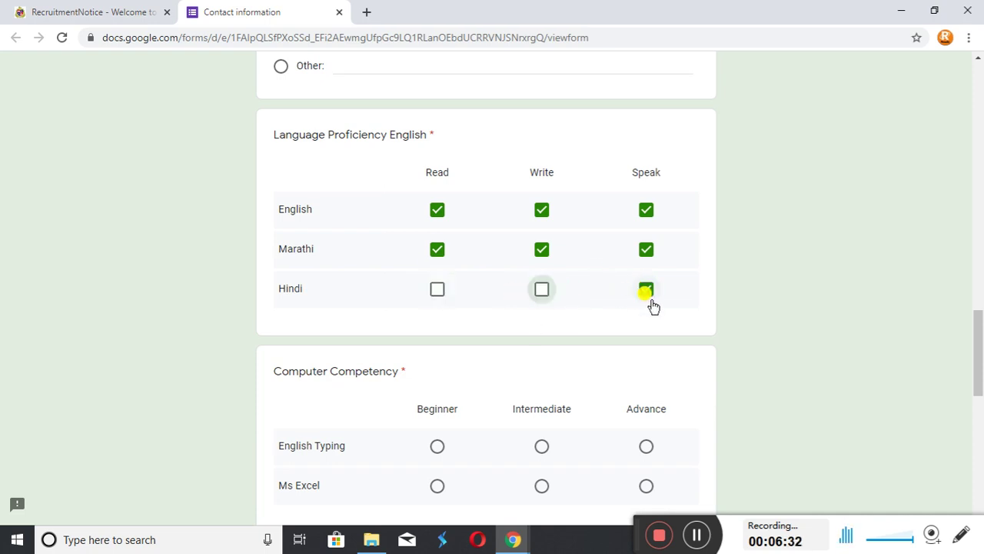
# Rate English Typing as Advance in the Computer Competency grid
pyautogui.scroll(-4, 527, 281)
pyautogui.scroll(2, 531, 290)
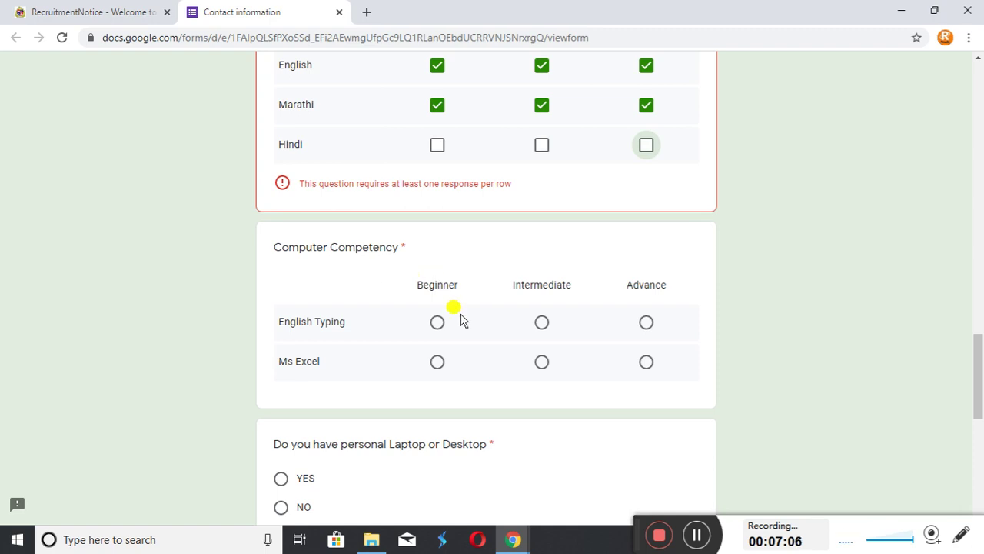
pyautogui.click(542, 322)
pyautogui.click(436, 326)
pyautogui.click(646, 322)
# Review the remaining questions on personal laptop or desktop, experience, comments and the disclaimer down to the end of the form
pyautogui.scroll(-2, 584, 338)
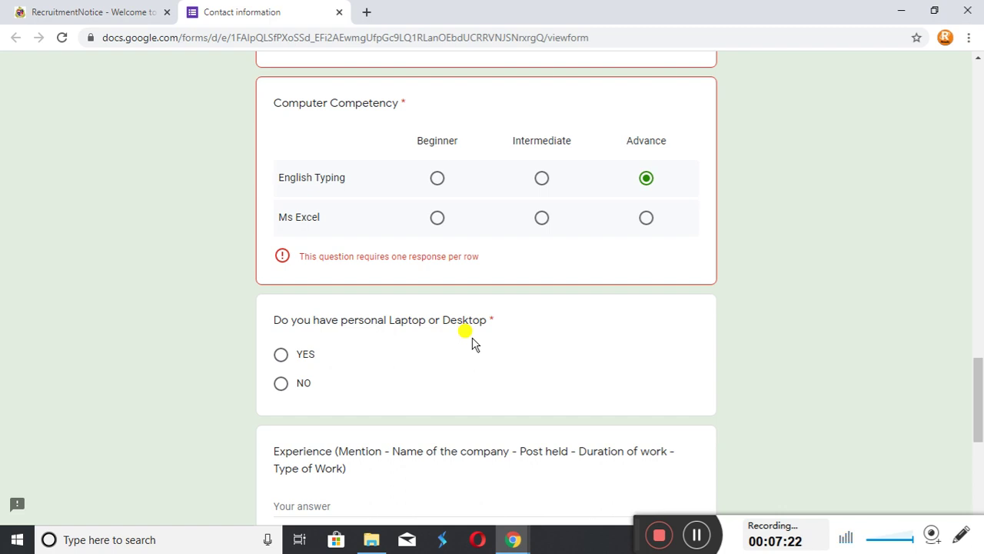
pyautogui.scroll(4, 395, 351)
pyautogui.scroll(-4, 398, 355)
pyautogui.scroll(-2, 399, 357)
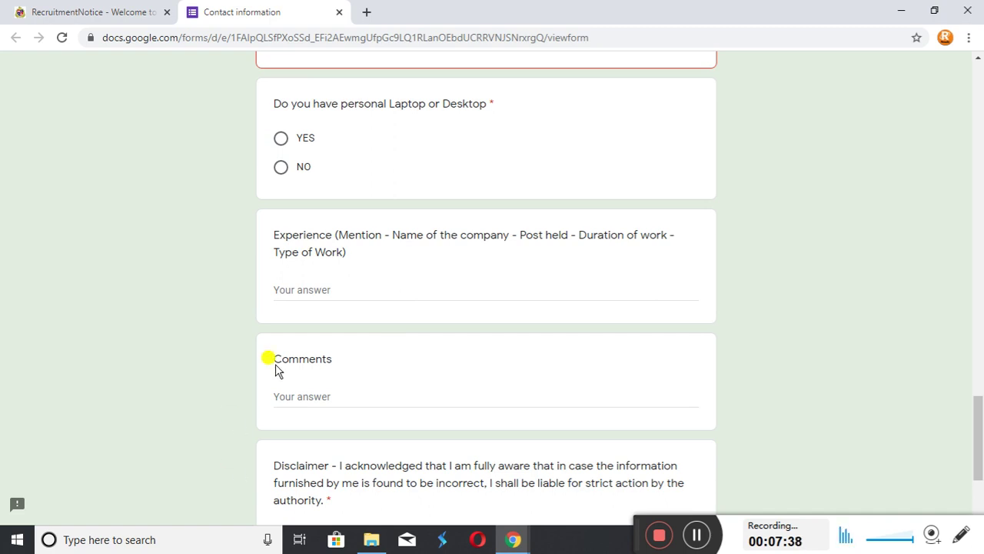
pyautogui.click(322, 293)
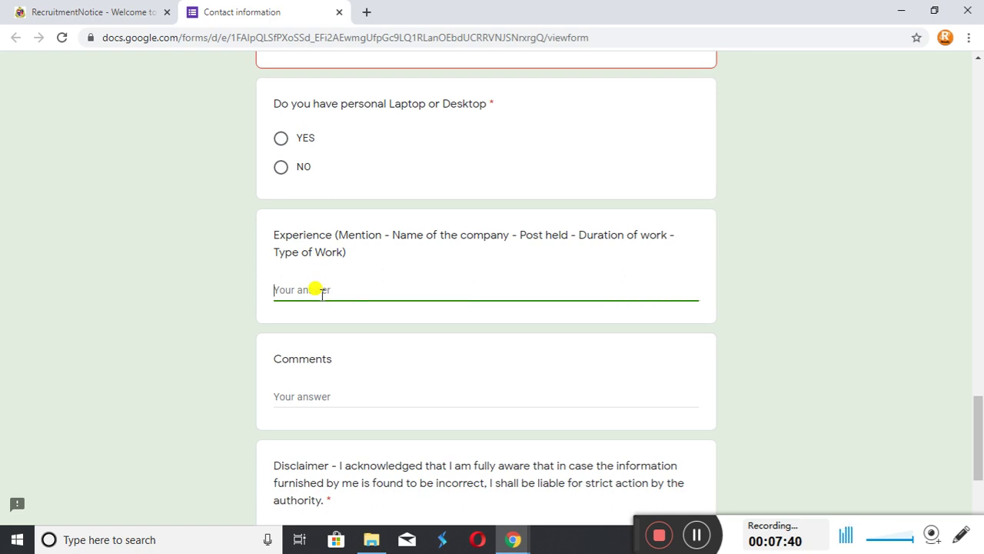
pyautogui.scroll(-2, 294, 287)
pyautogui.click(299, 247)
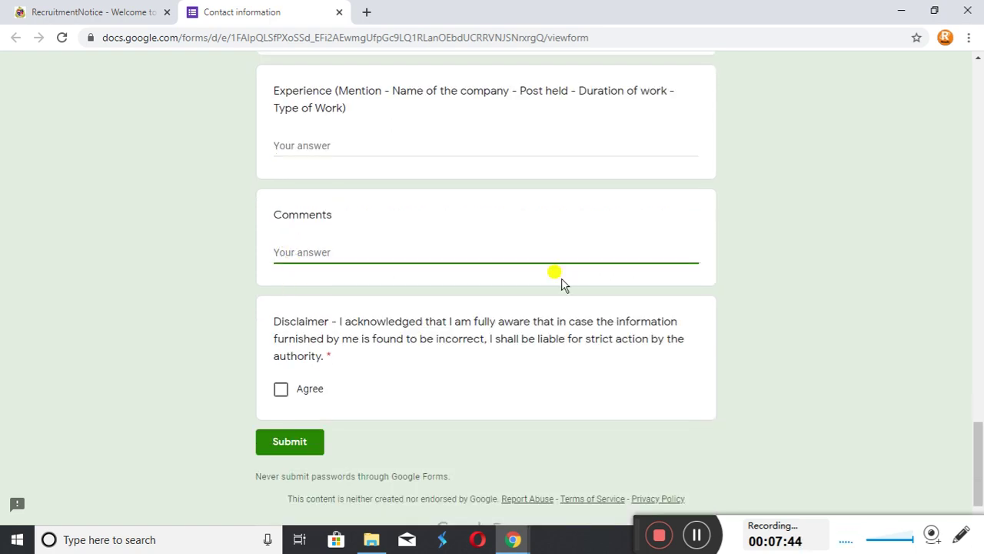
# Agree to the disclaimer at the end of the application form and try to submit the form
pyautogui.scroll(-1, 561, 284)
pyautogui.moveTo(275, 285); pyautogui.dragTo(327, 285)
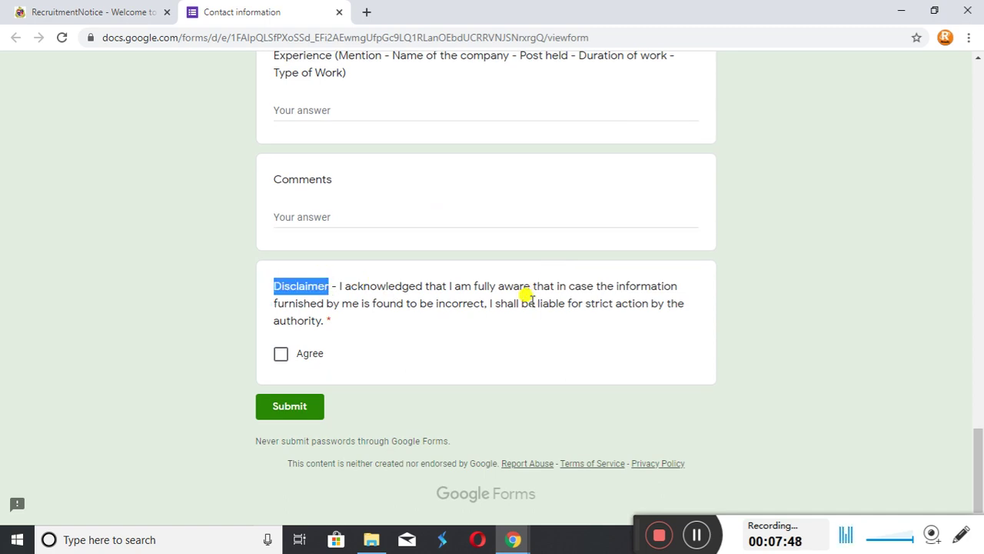
pyautogui.click(433, 325)
pyautogui.click(280, 352)
pyautogui.click(315, 407)
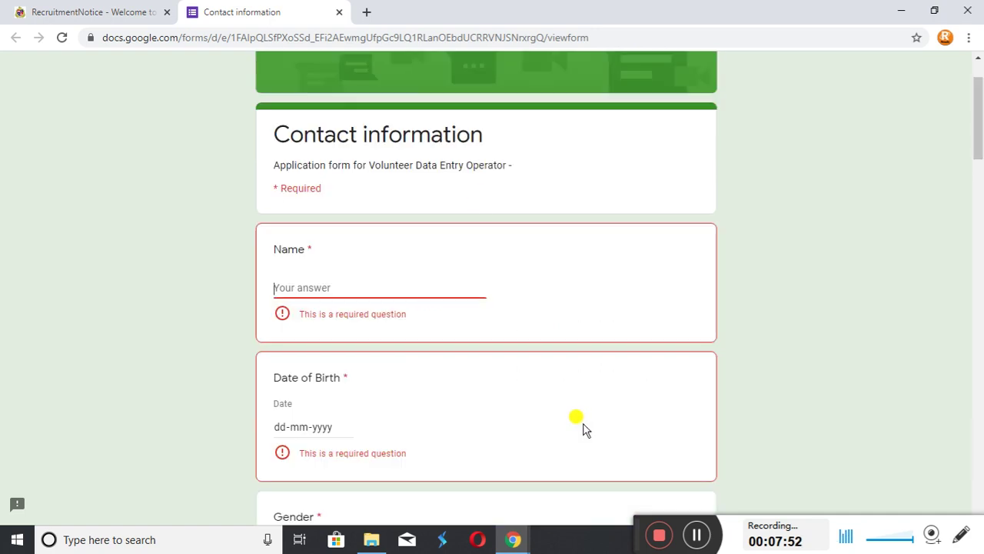
pyautogui.scroll(1, 473, 352)
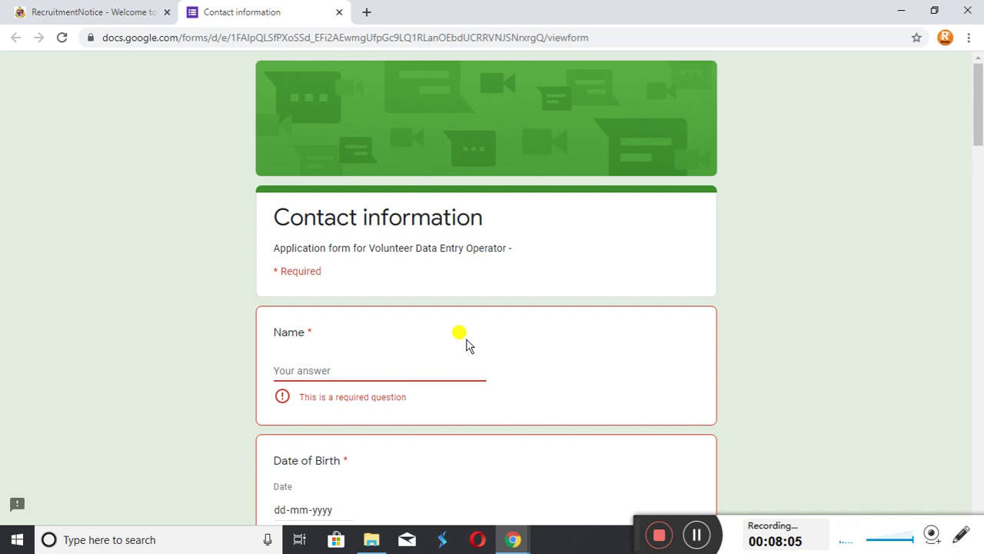
# Return to the recruitment notice page, open the DEO Advt PDF and examine the enlarged post details and numbered notes
pyautogui.click(82, 15)
pyautogui.click(348, 346)
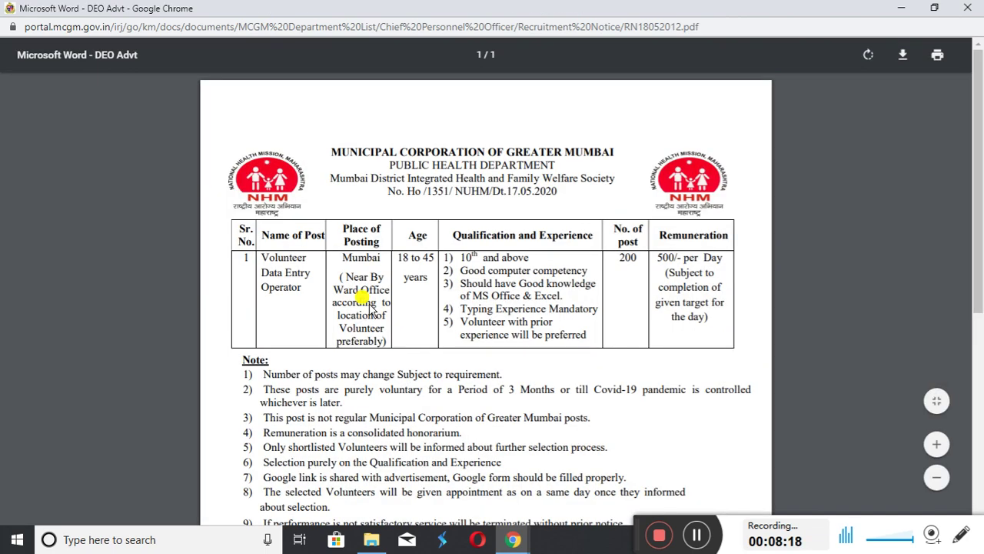
pyautogui.click(935, 446)
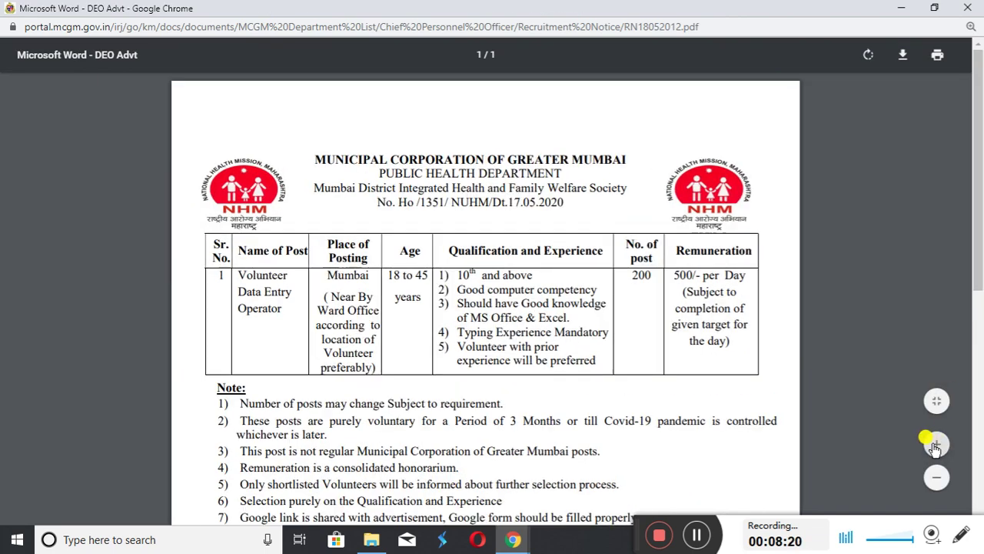
pyautogui.scroll(-3, 638, 358)
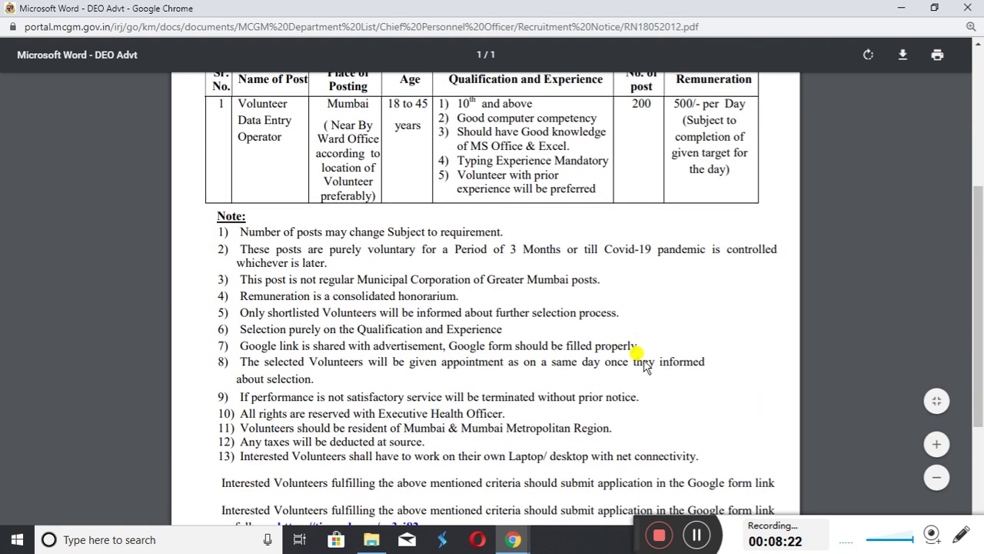
pyautogui.scroll(-2, 642, 363)
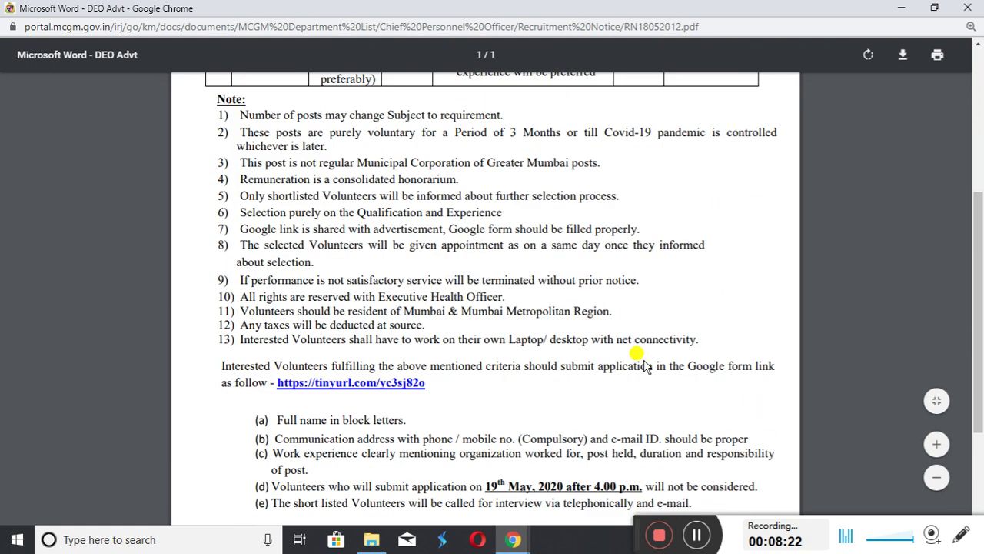
pyautogui.click(930, 444)
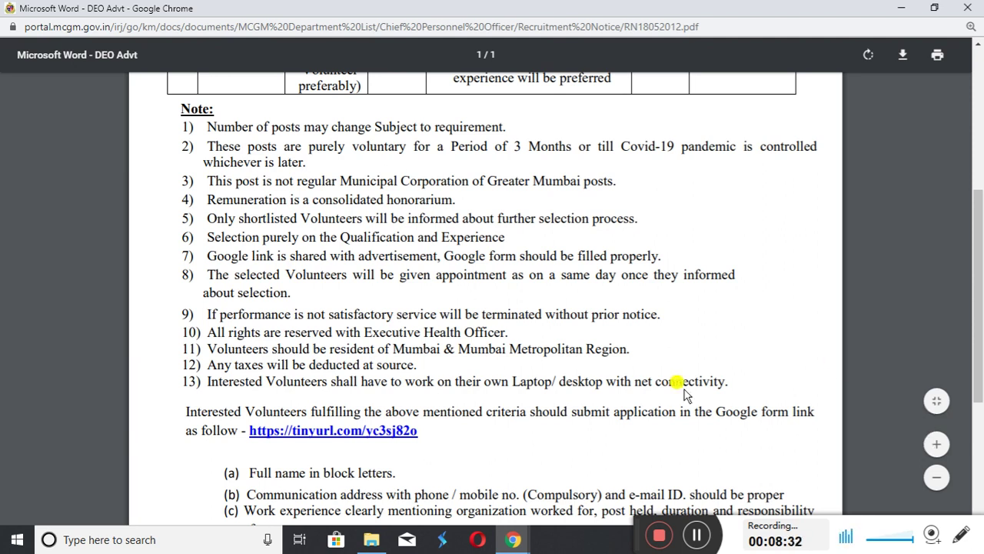
# Highlight the application deadline in item (d) of the advertisement, through "19th May, 2020 after 4.00 p.m."
pyautogui.scroll(-2, 669, 381)
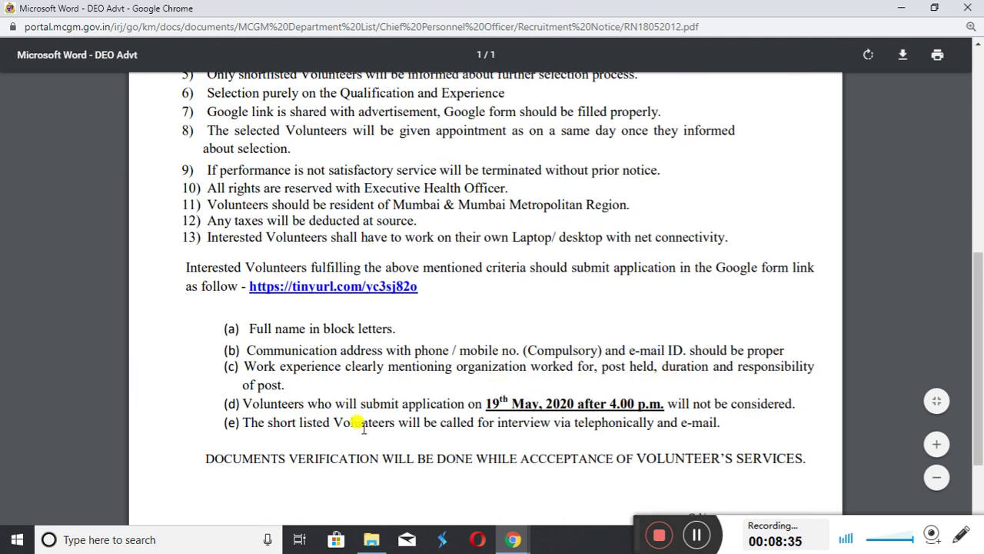
pyautogui.moveTo(254, 405); pyautogui.dragTo(589, 396)
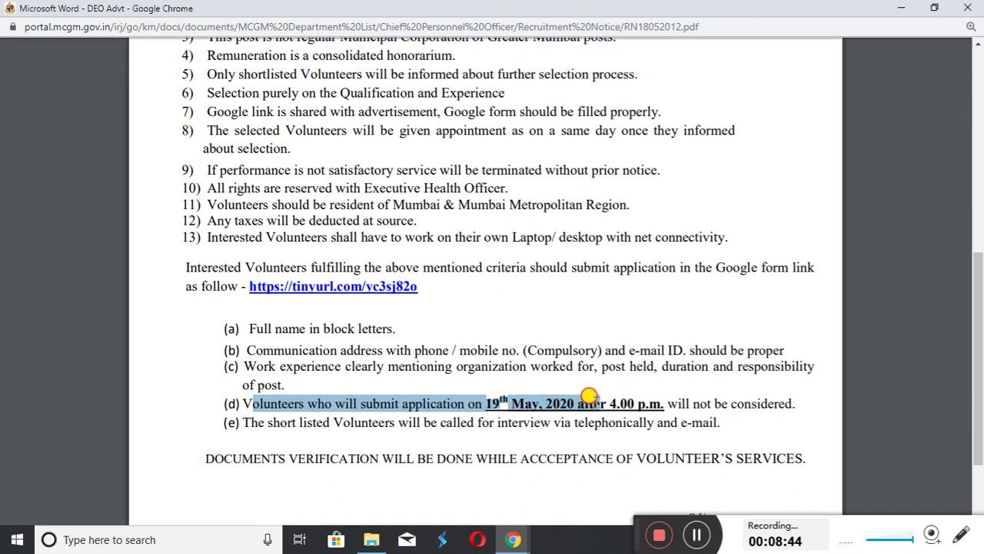
pyautogui.moveTo(589, 396); pyautogui.dragTo(658, 401)
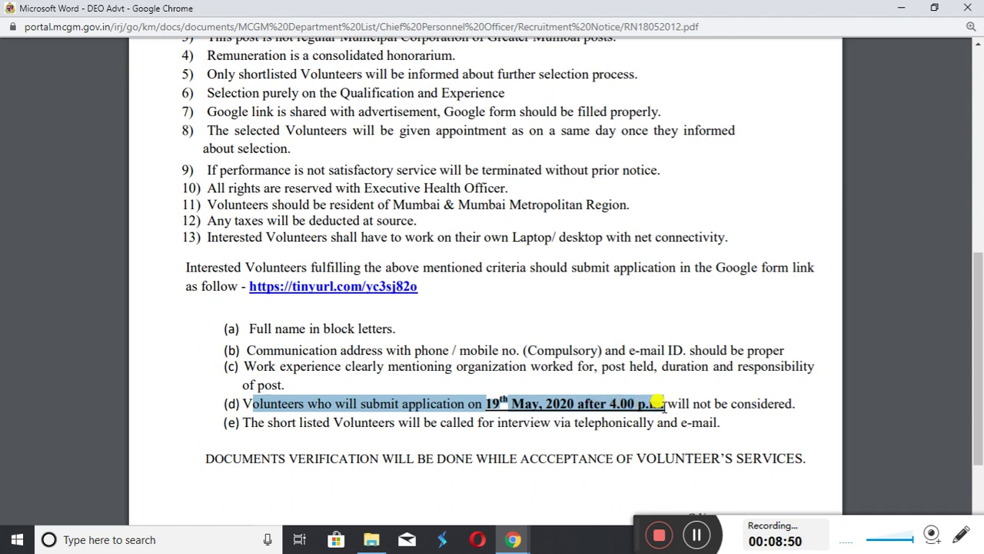